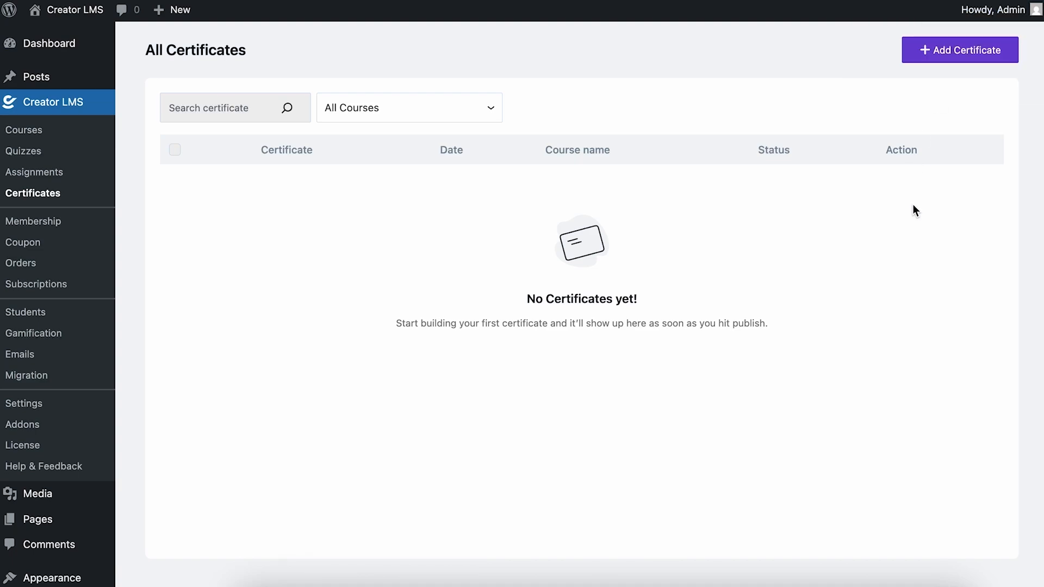
Create a certificate from the third template, with the black and gold Best Quality seal, and name it Digital Marketing Certification.
left_click(978, 59)
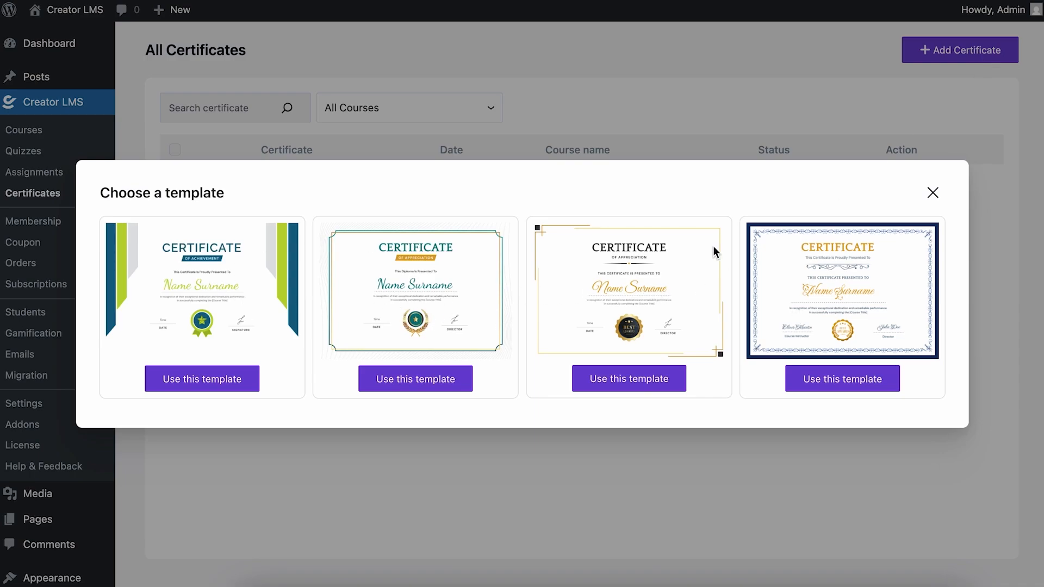
left_click(660, 383)
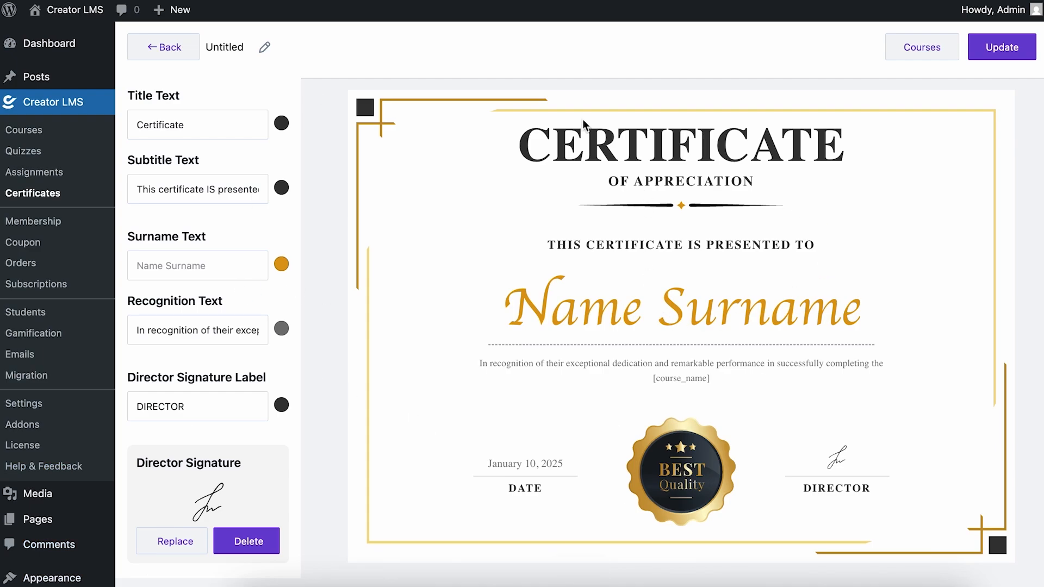
left_click(263, 48)
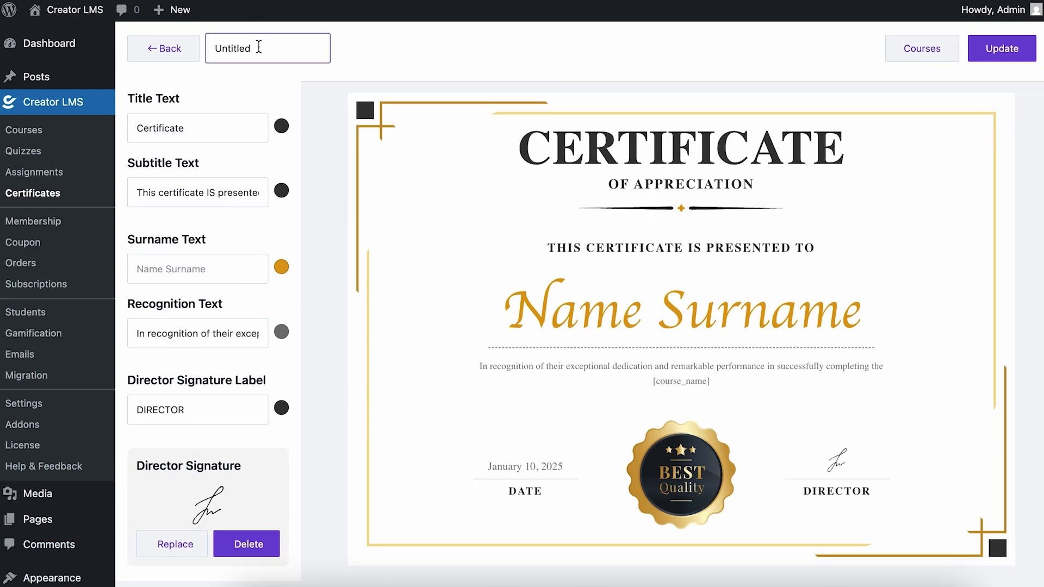
double_click(258, 47)
type("D")
type("igital Mar")
type("keting ")
type("Certification")
left_click(194, 174)
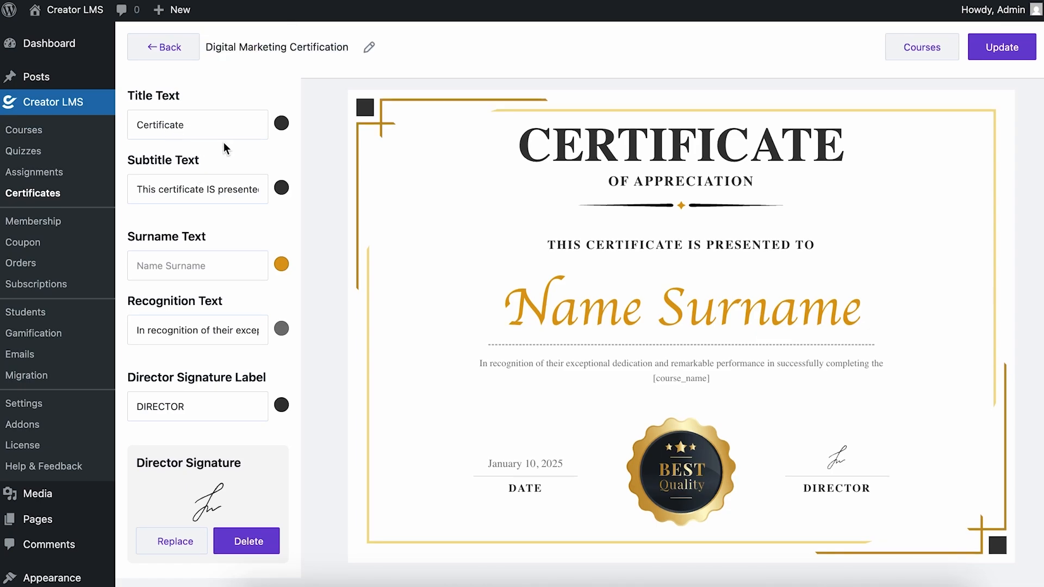
Replace the certificate's subtitle text with "This recognition Is presented to,".
double_click(205, 129)
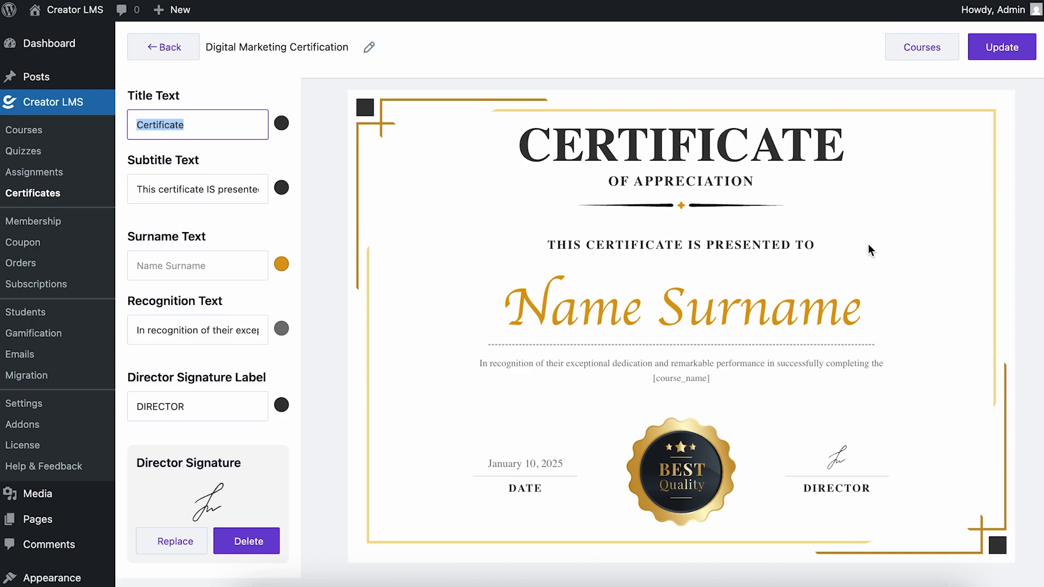
double_click(210, 188)
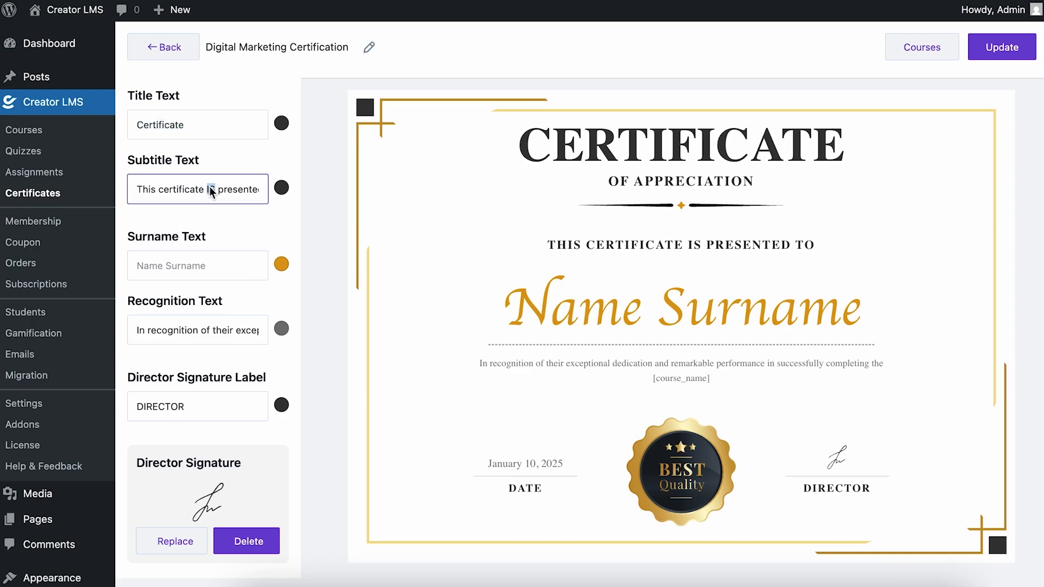
key("ctrl+a")
key("BackSpace")
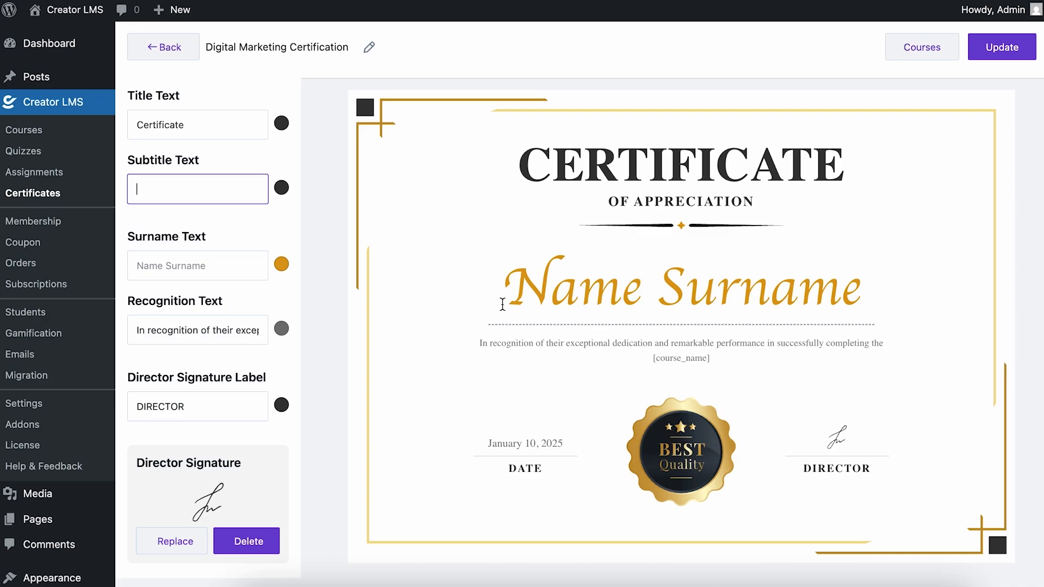
type("This")
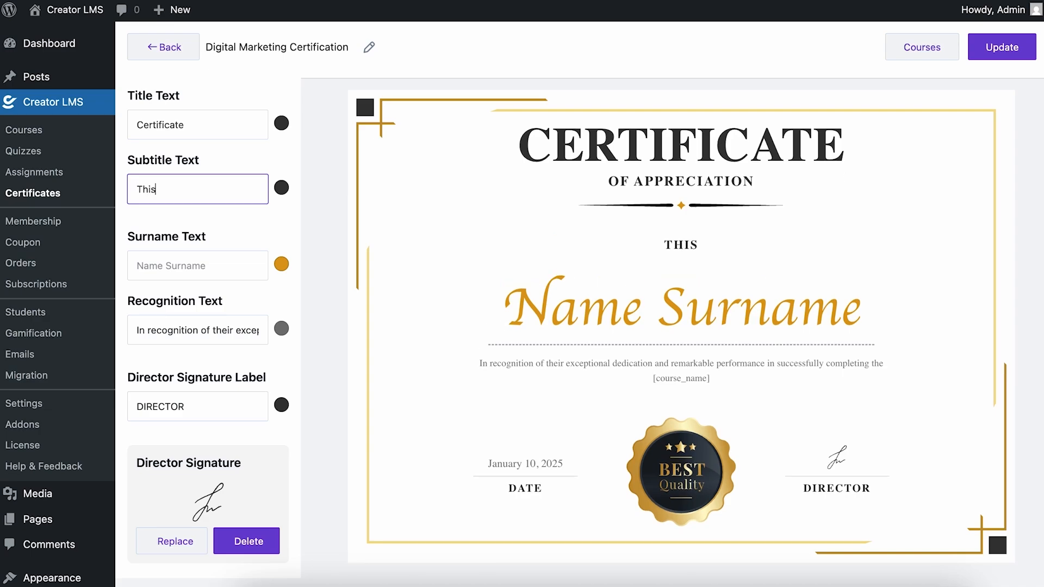
type(" reco")
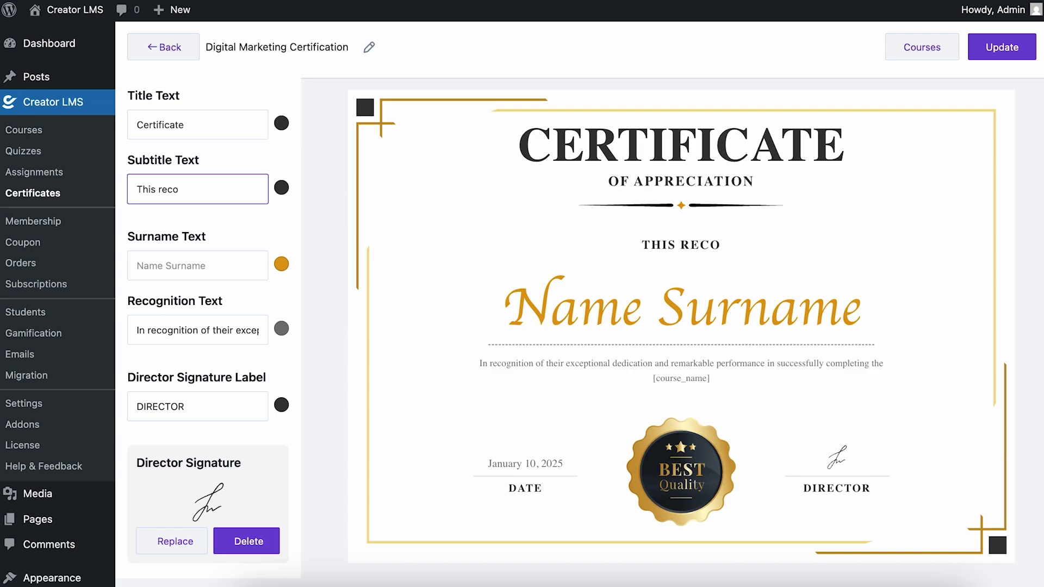
type("g")
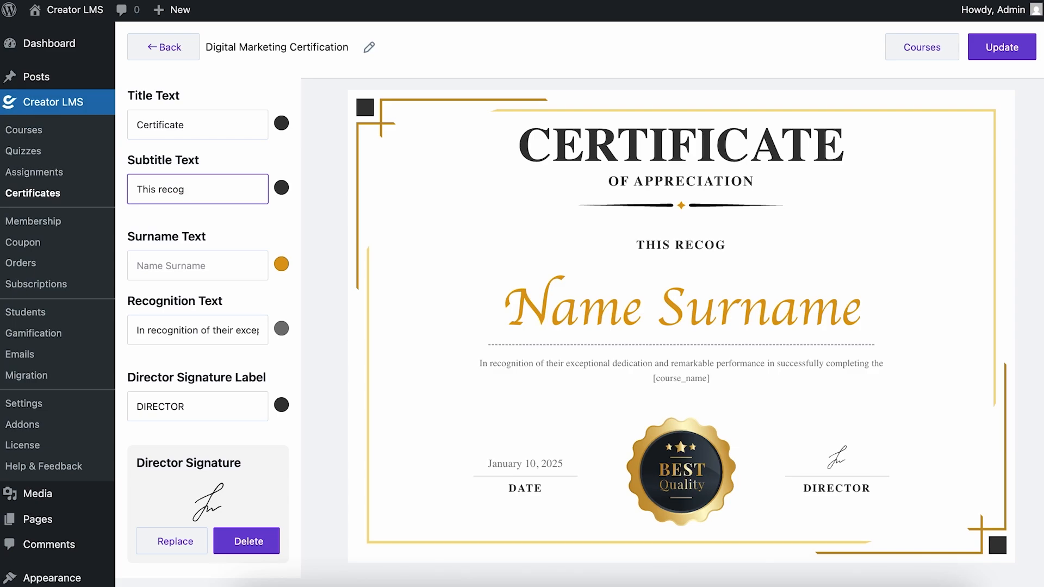
type("nition I")
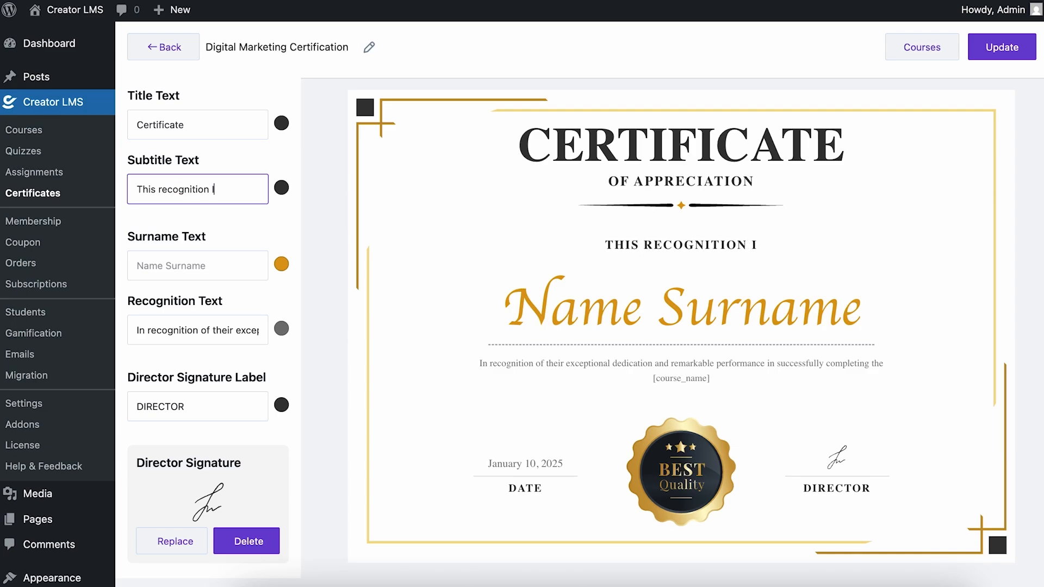
type("s present")
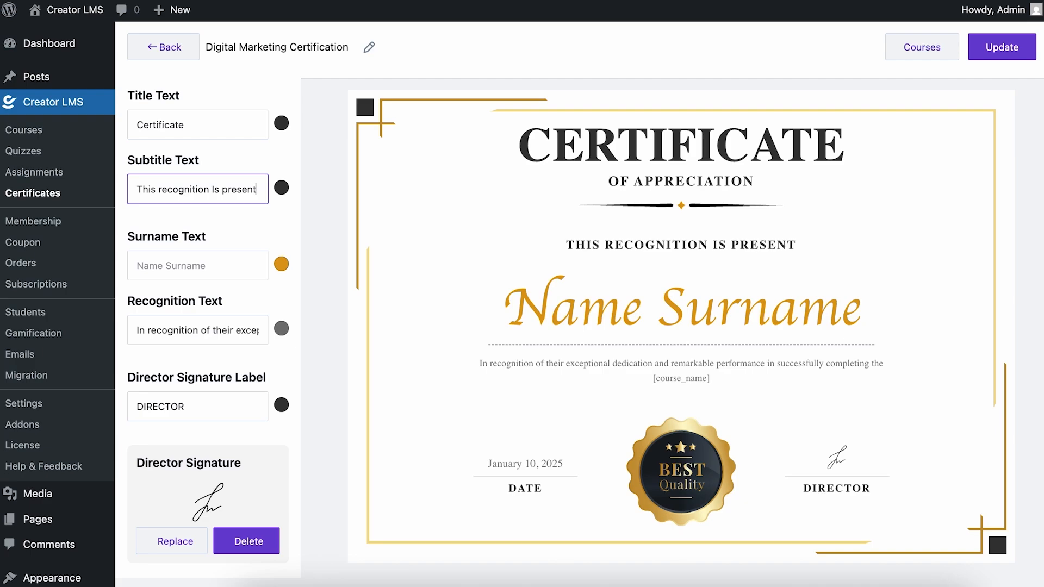
type("ed to")
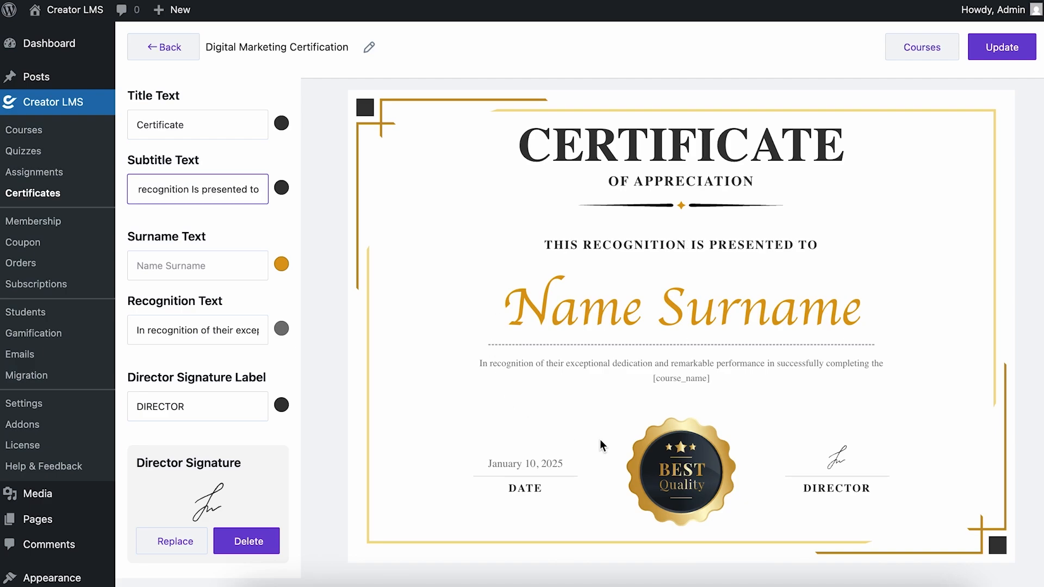
type(",")
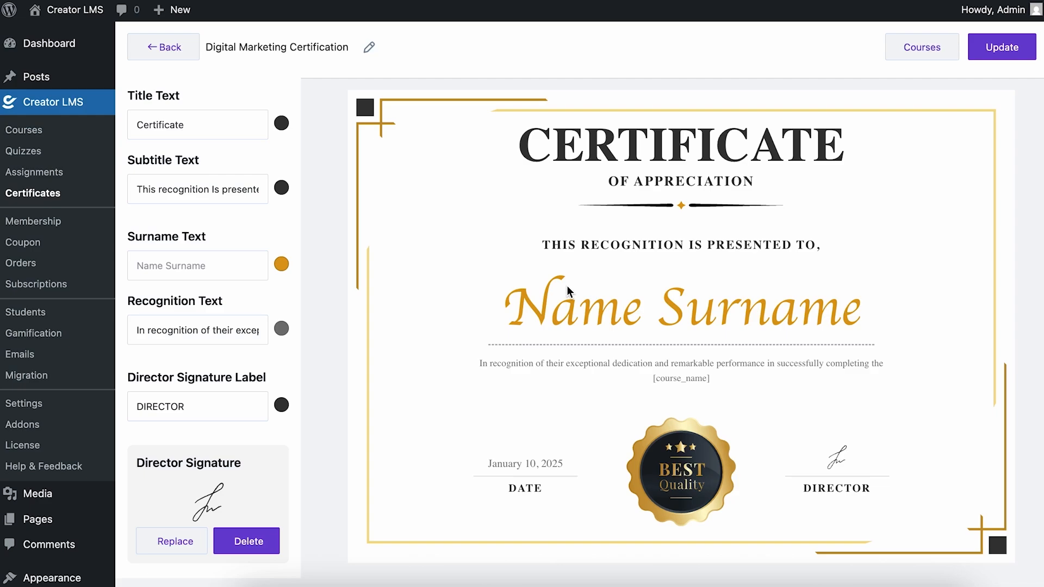
Change the color of the certificate's surname text to purple, about #8718DE.
left_click(286, 265)
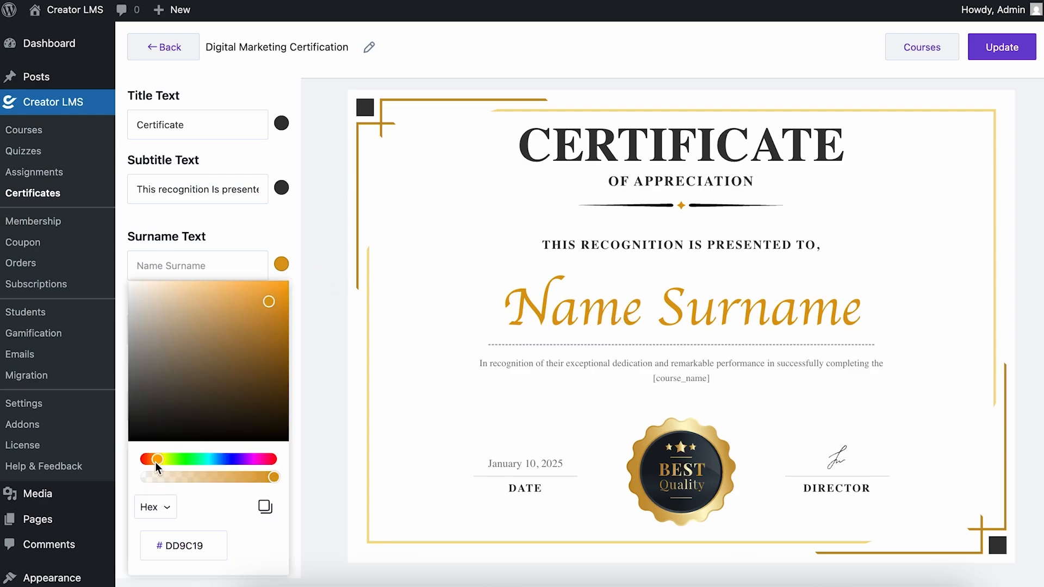
left_click_drag(155, 461, 243, 461)
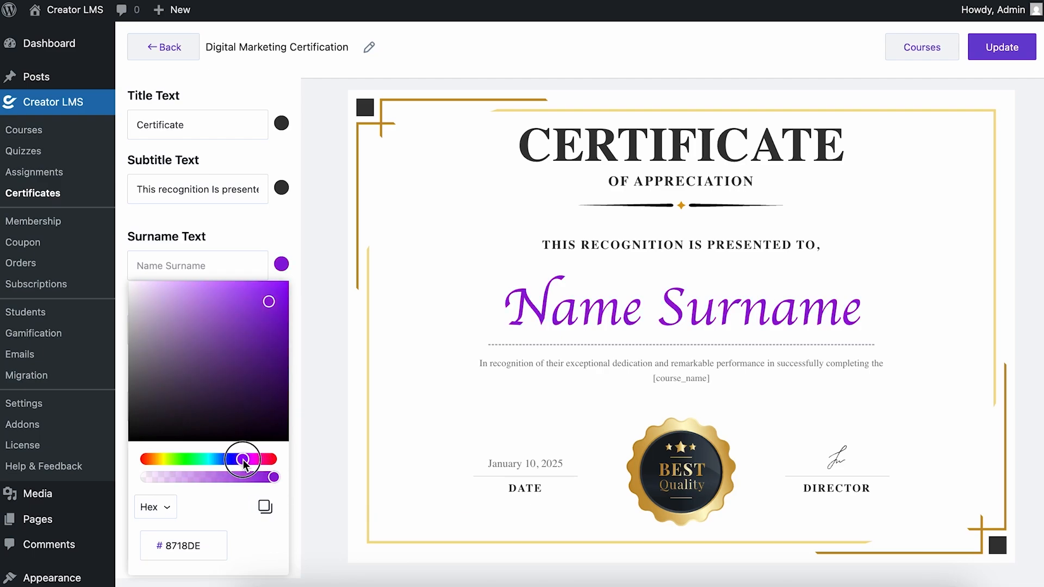
left_click(283, 230)
Set the director signature label to Teacher.
scroll(183, 315, "down", 3)
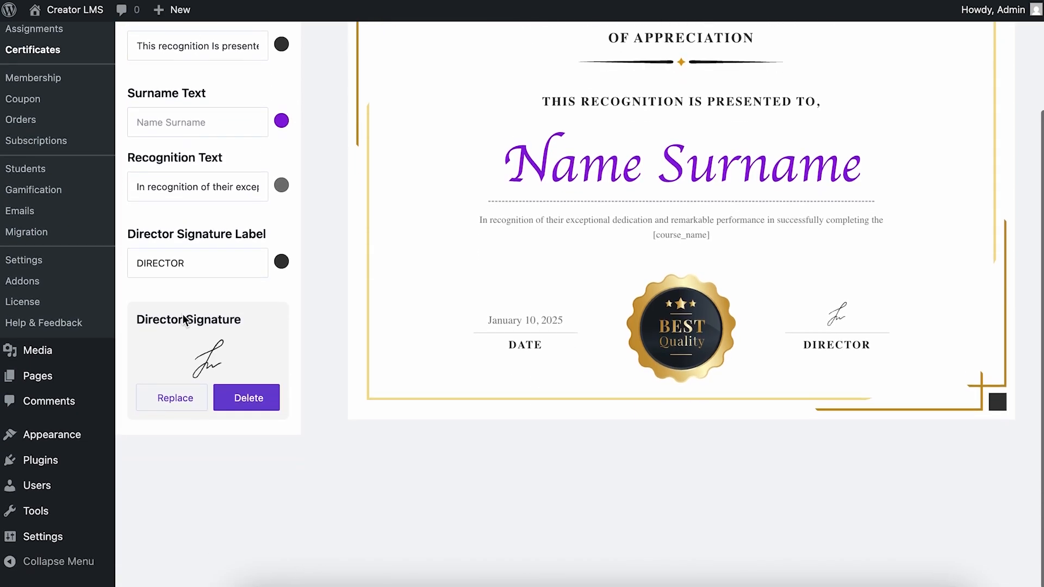
scroll(184, 320, "up", 2)
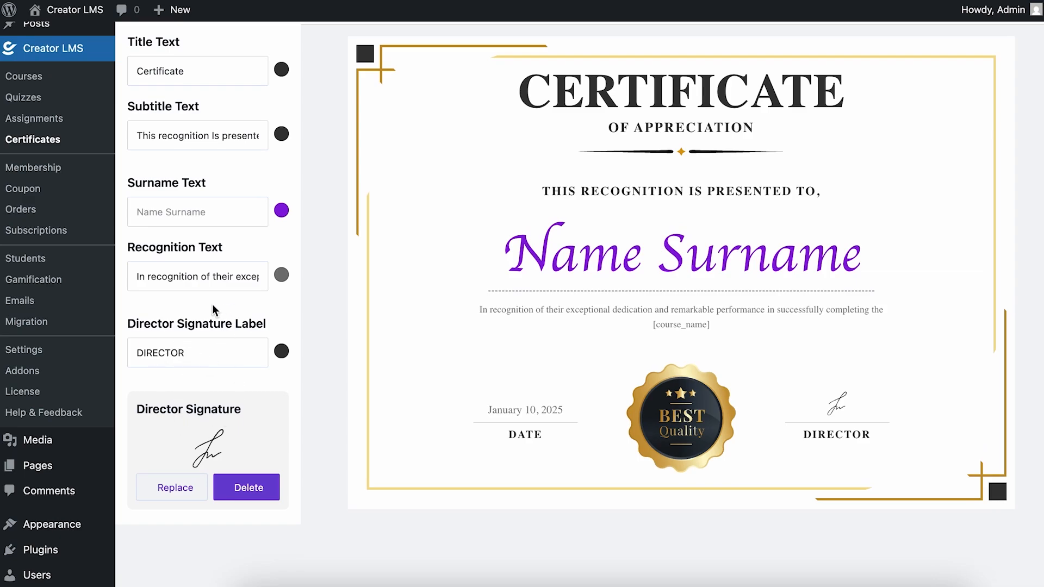
left_click(190, 352)
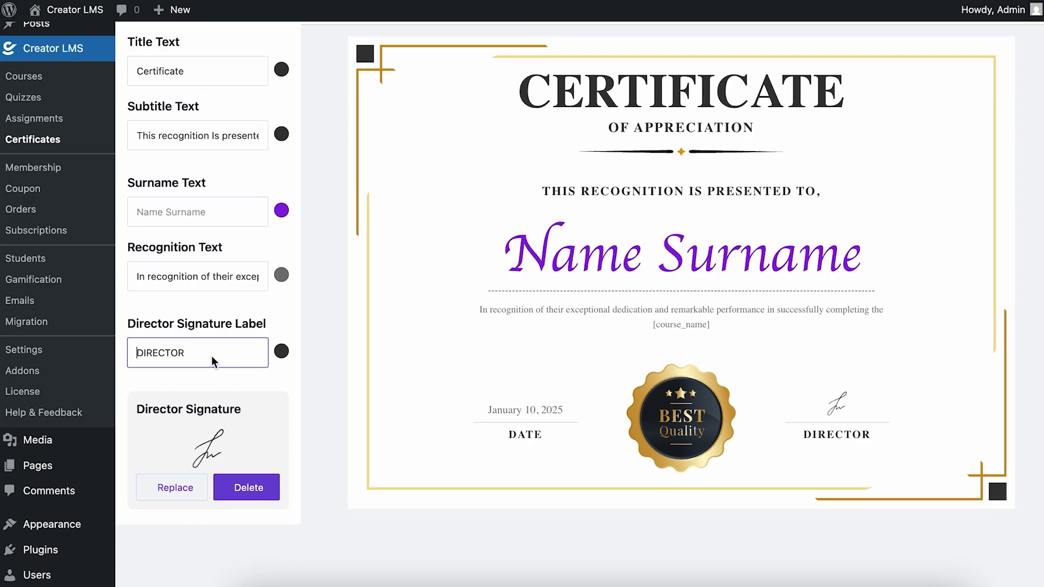
type("Te")
key("ctrl+a")
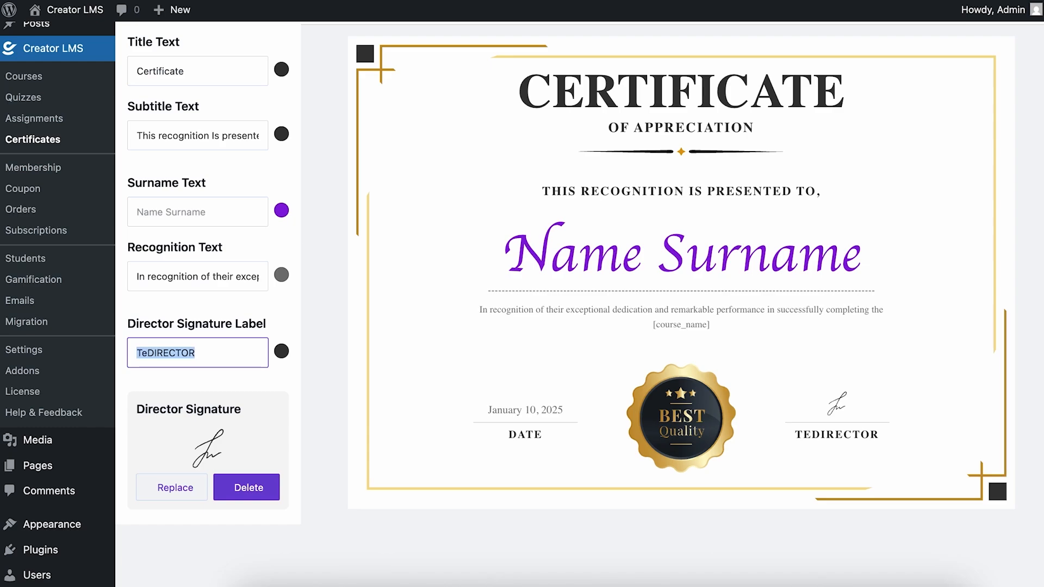
type("Teacher")
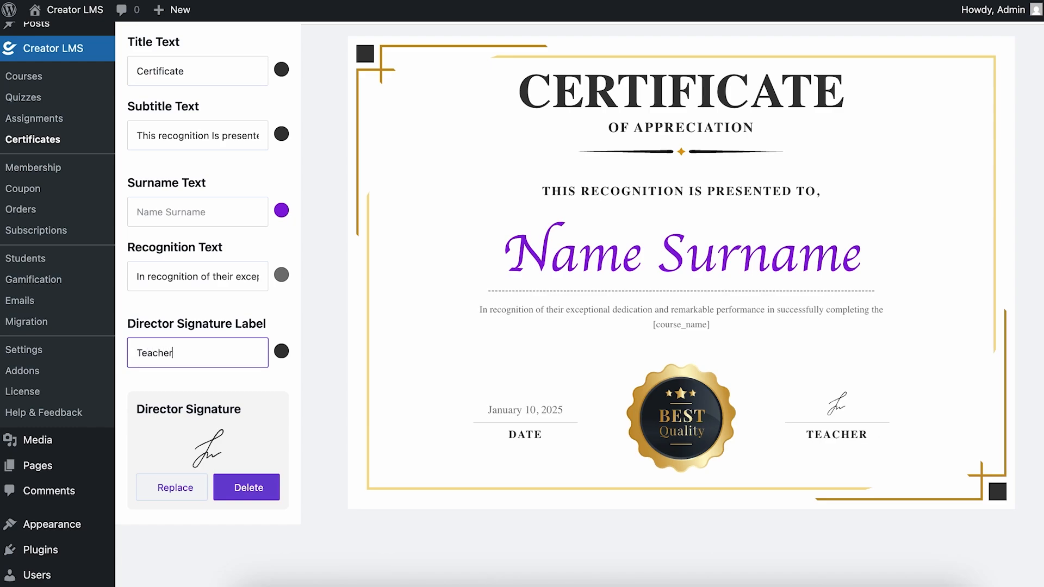
Replace the director signature label with Manager.
double_click(215, 357)
type("Mn")
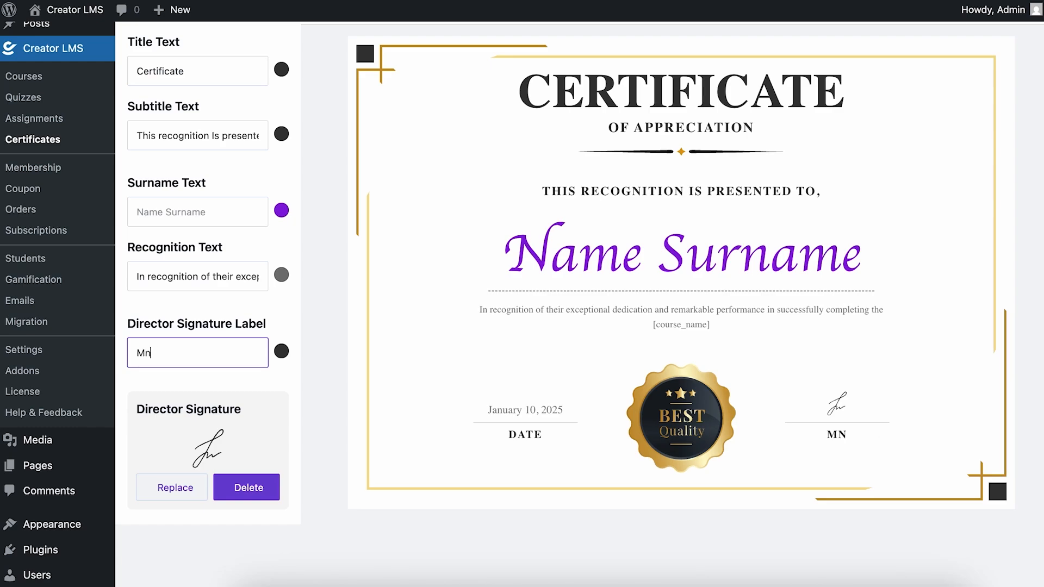
key("BackSpace")
type("anager")
Examine the full wording of the recognition text, including its [course_name] placeholder.
left_click(220, 276)
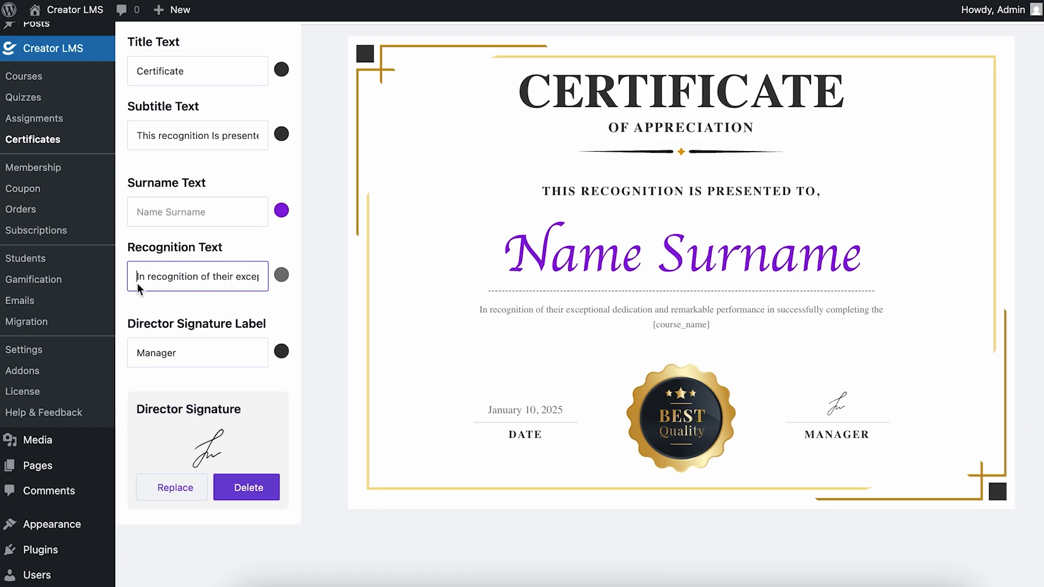
left_click_drag(138, 279, 170, 279)
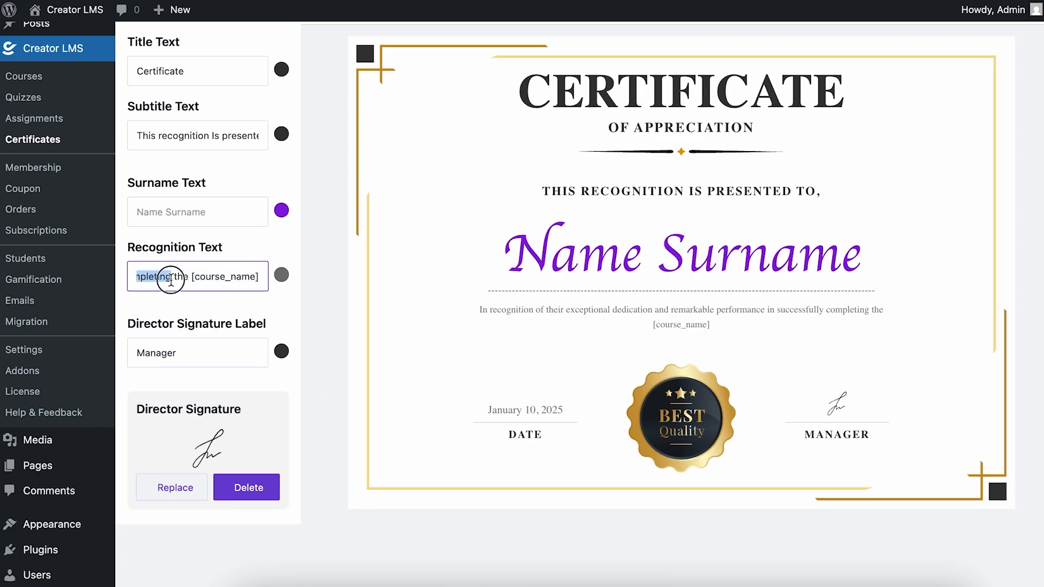
double_click(183, 278)
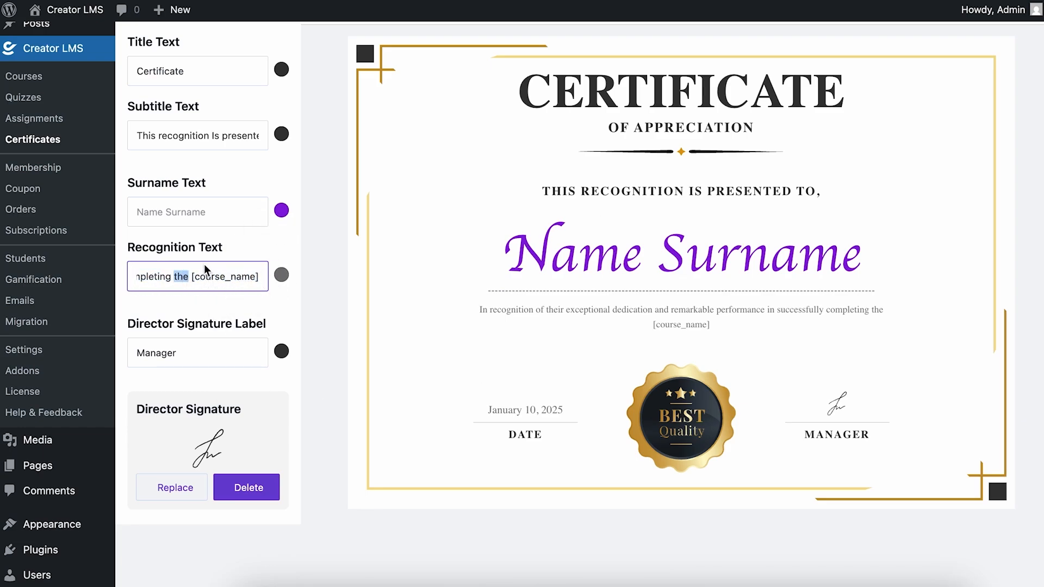
left_click_drag(227, 276, 158, 280)
left_click(191, 283)
double_click(174, 276)
scroll(174, 276, "left", 2)
scroll(174, 275, "right", 3)
left_click(264, 309)
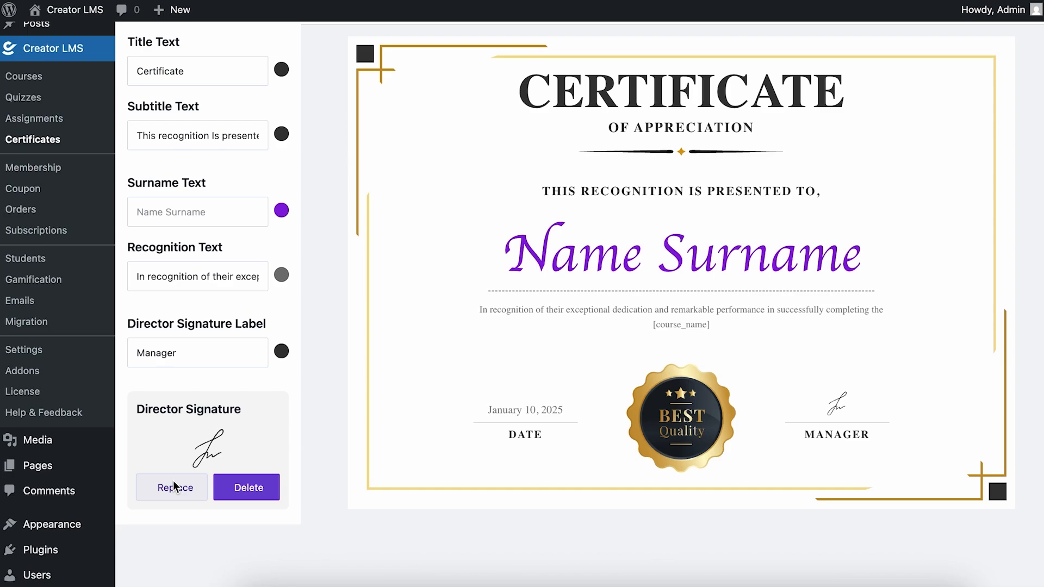
Assign the certificate to Digital Marketing Bootcamp for Small Business Owners and Python Mastery: Advanced Techniques for Absolute Beginners, and save the course selection.
scroll(954, 45, "up", 2)
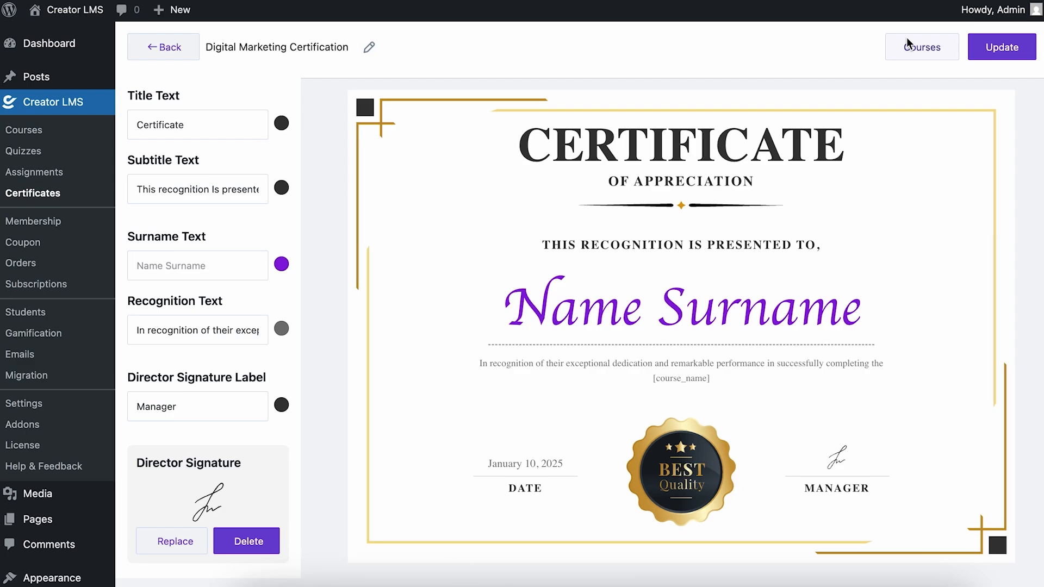
left_click(928, 51)
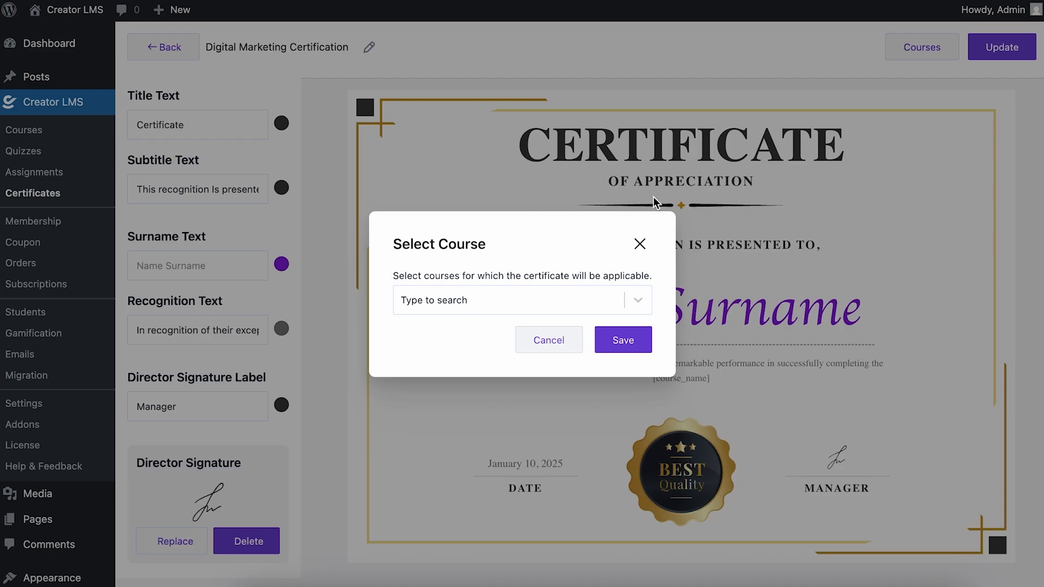
left_click(637, 301)
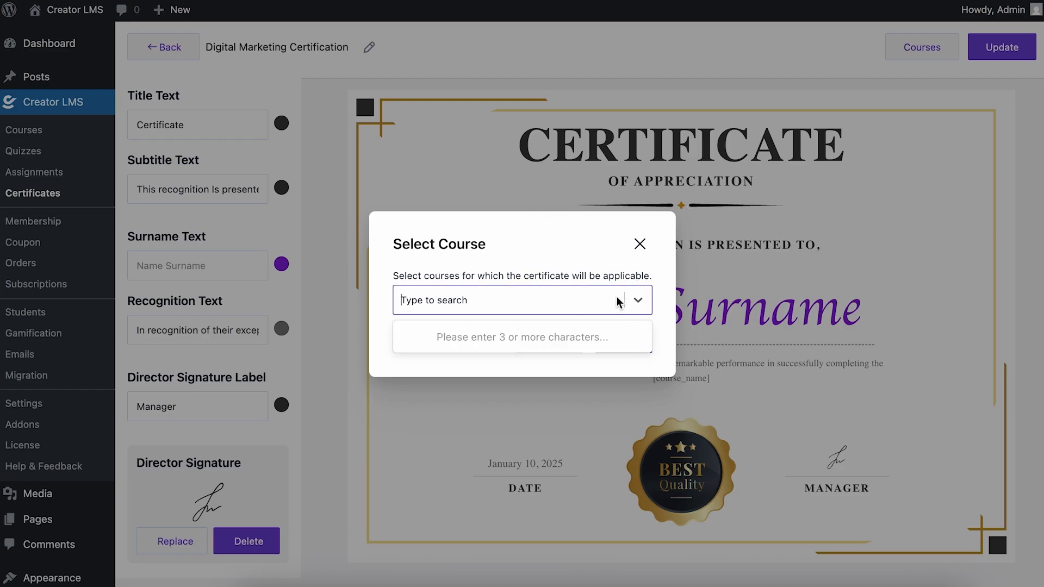
type("dig")
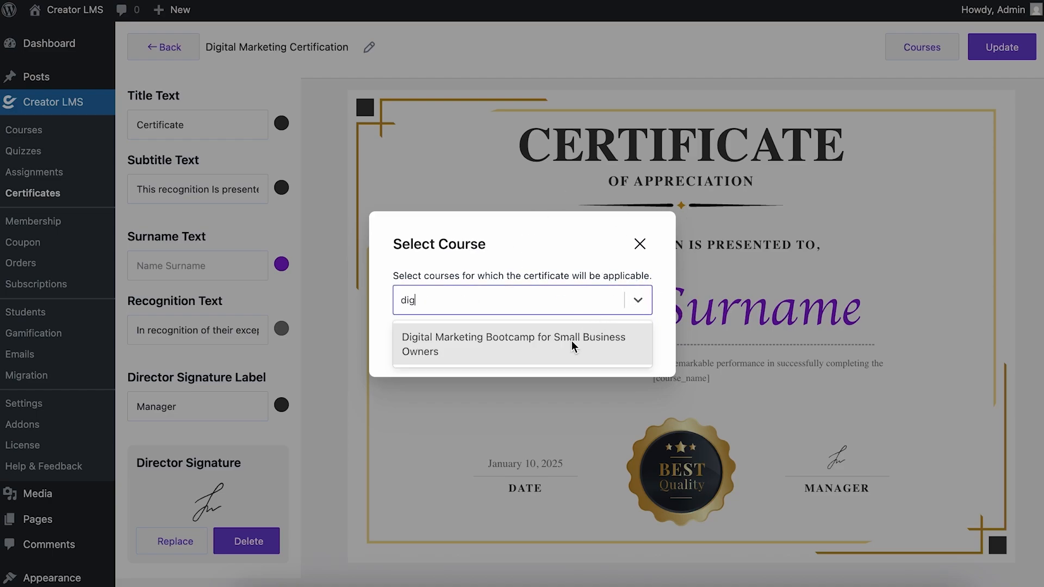
left_click(570, 341)
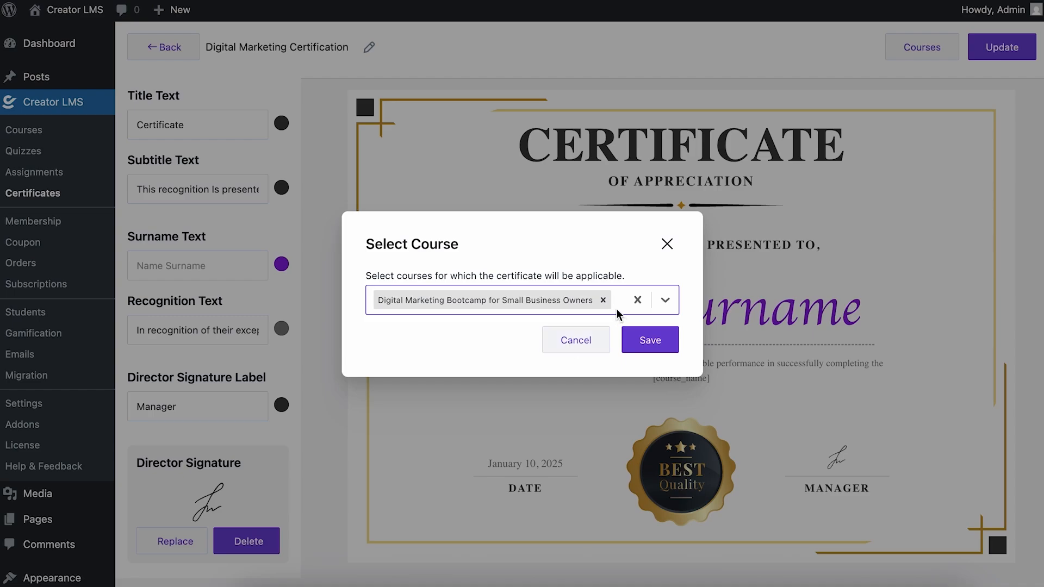
type("pyth")
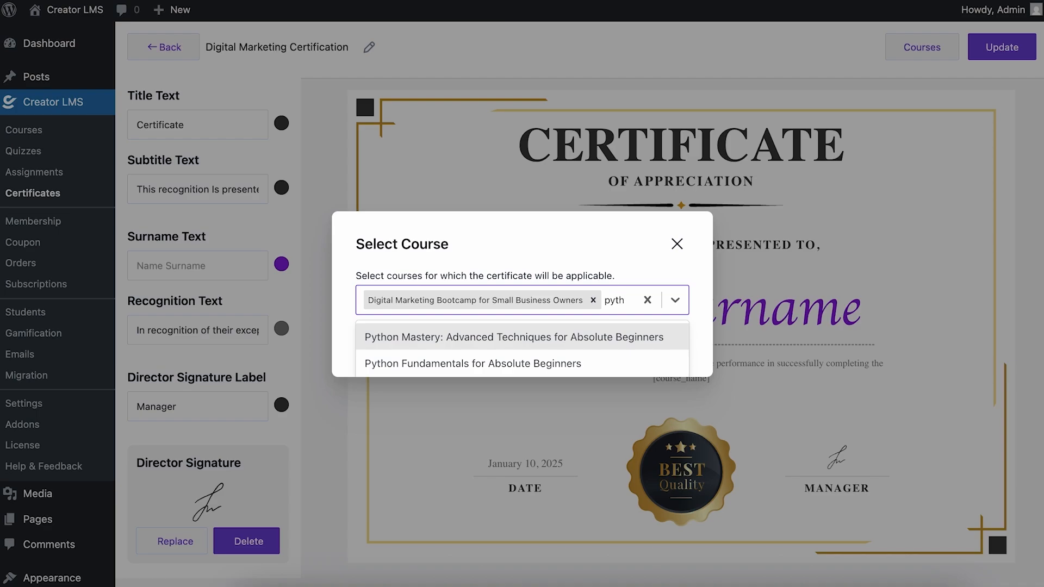
left_click(597, 339)
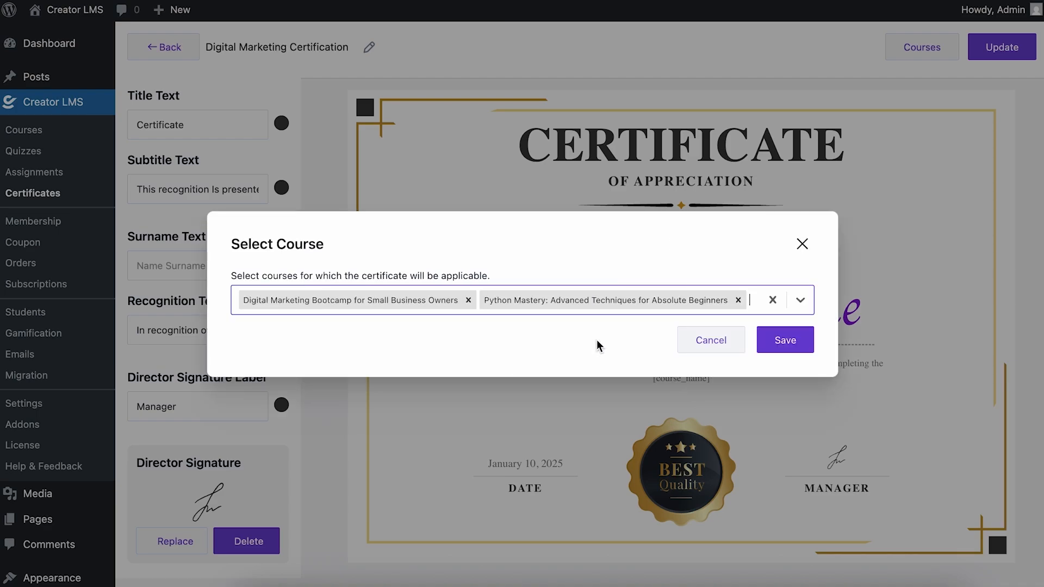
left_click(791, 350)
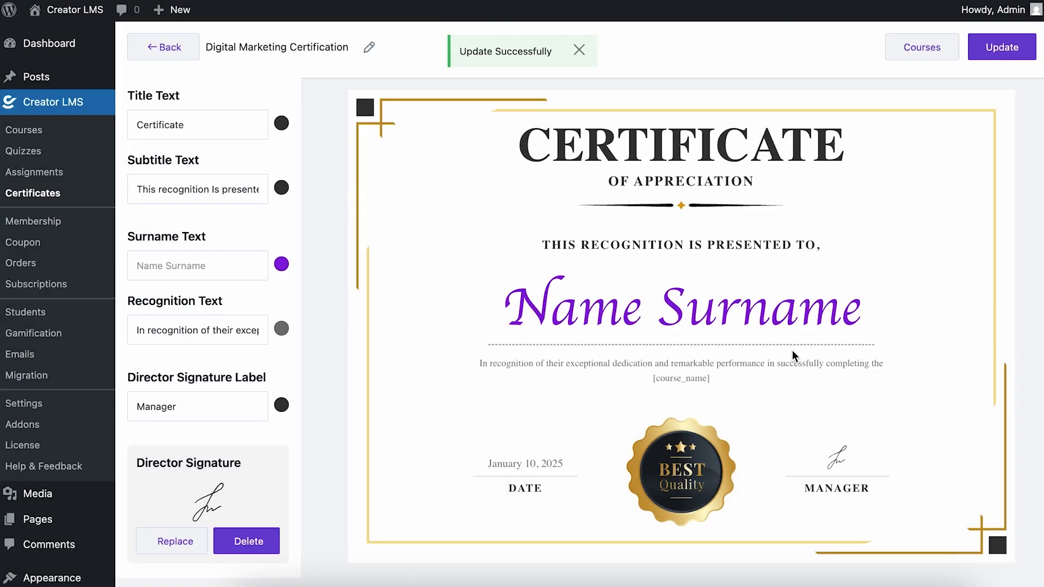
Update the certificate to store its changes and return to the list of all certificates.
left_click(1002, 47)
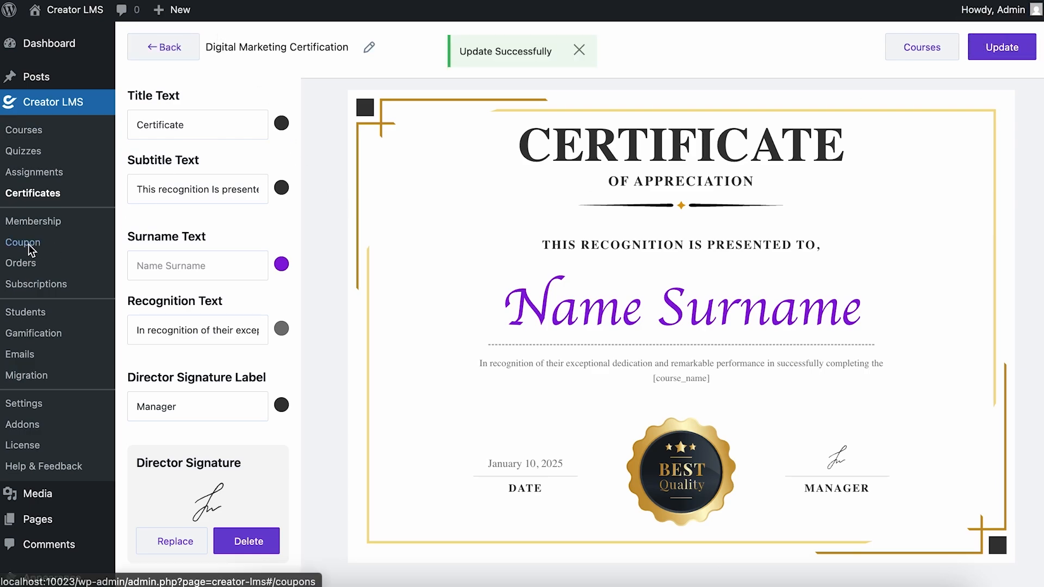
left_click(28, 194)
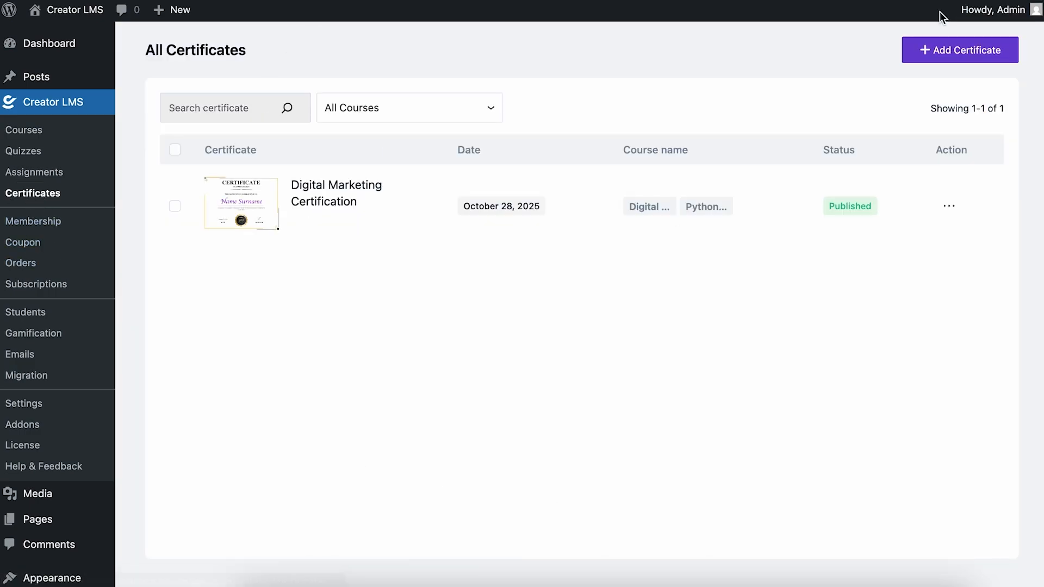